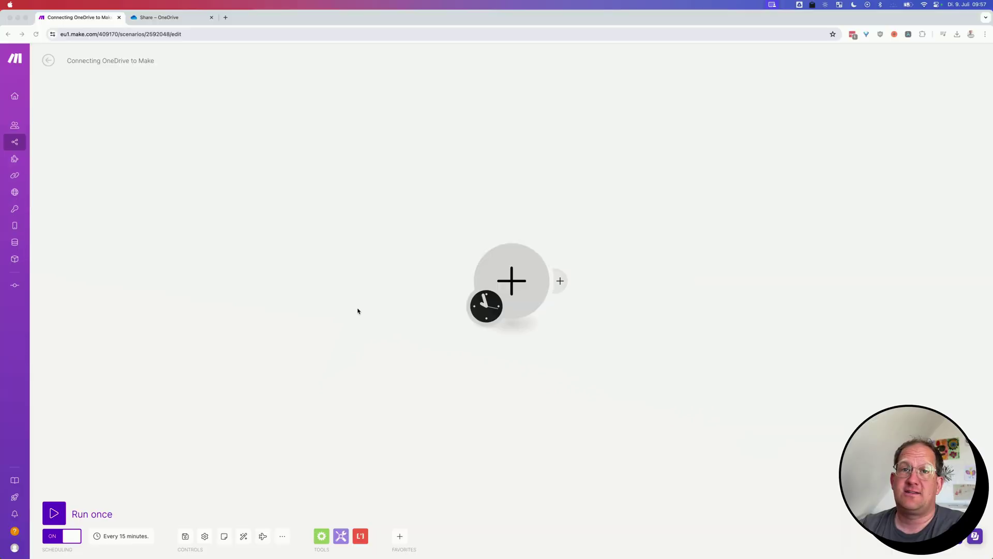
# Step: Add OneDrive's Watch Files trigger as the first module of the scenario
pyautogui.click(523, 278)
pyautogui.write('oned')
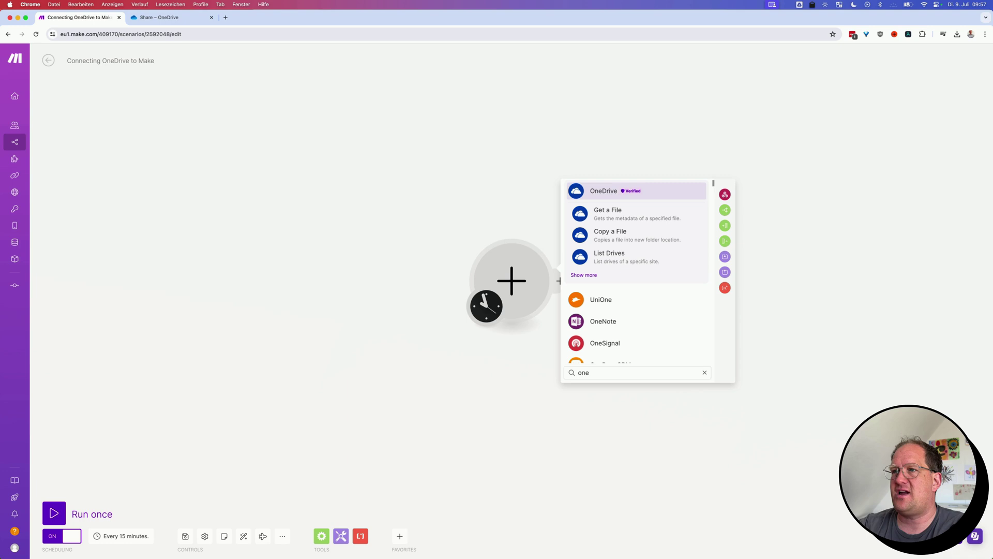
pyautogui.write('ri')
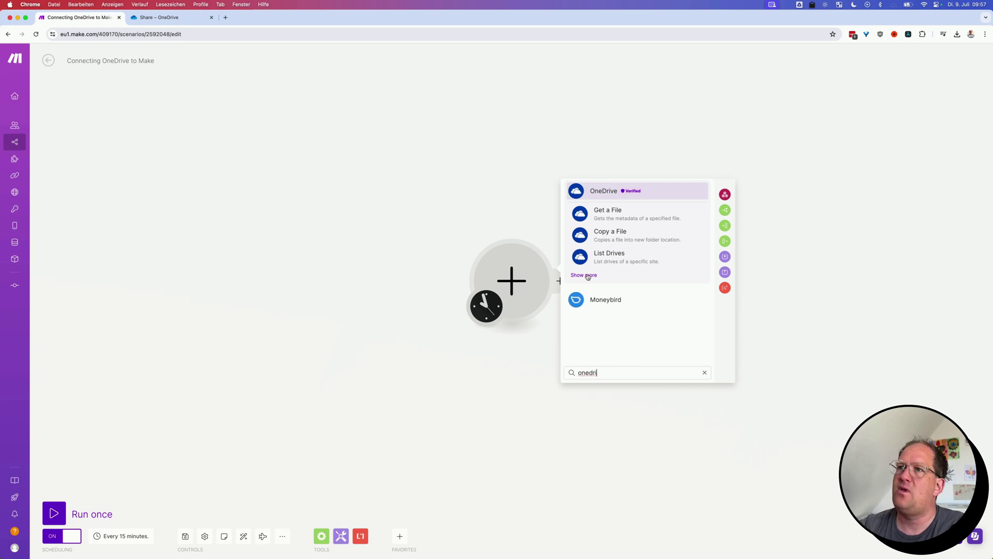
pyautogui.click(586, 277)
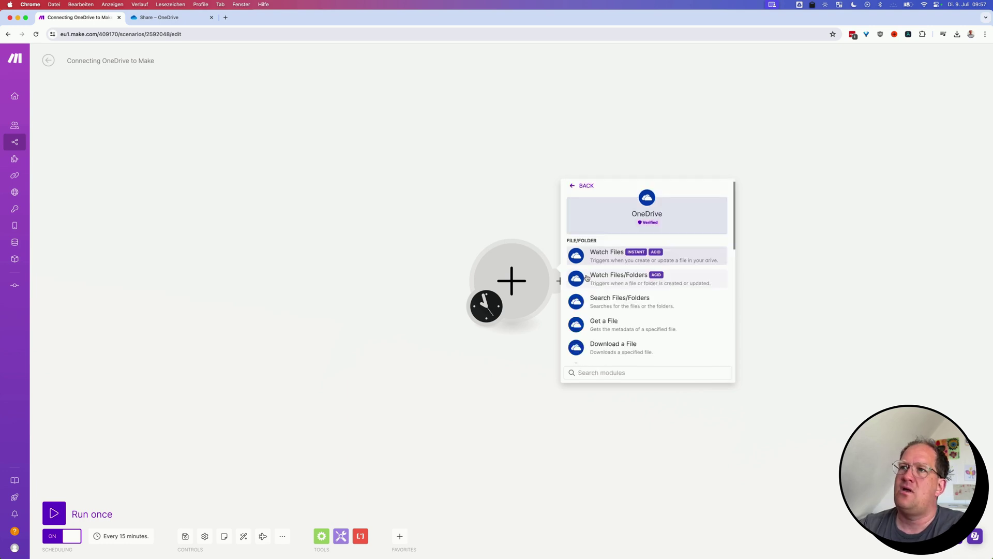
pyautogui.click(607, 256)
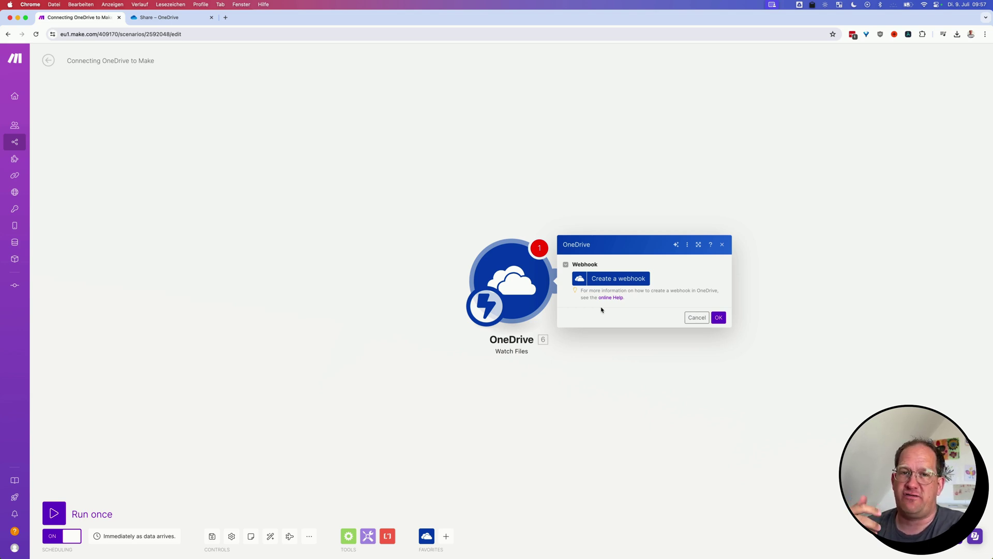
# Step: Create a webhook with a new 'My Microsoft connection', signing in with the suggested Microsoft account
pyautogui.click(635, 280)
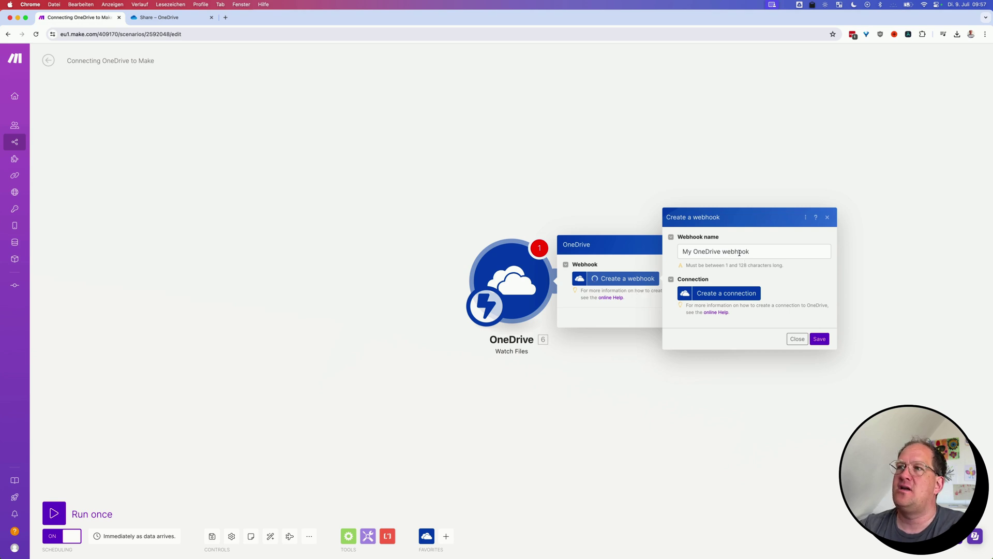
pyautogui.click(726, 296)
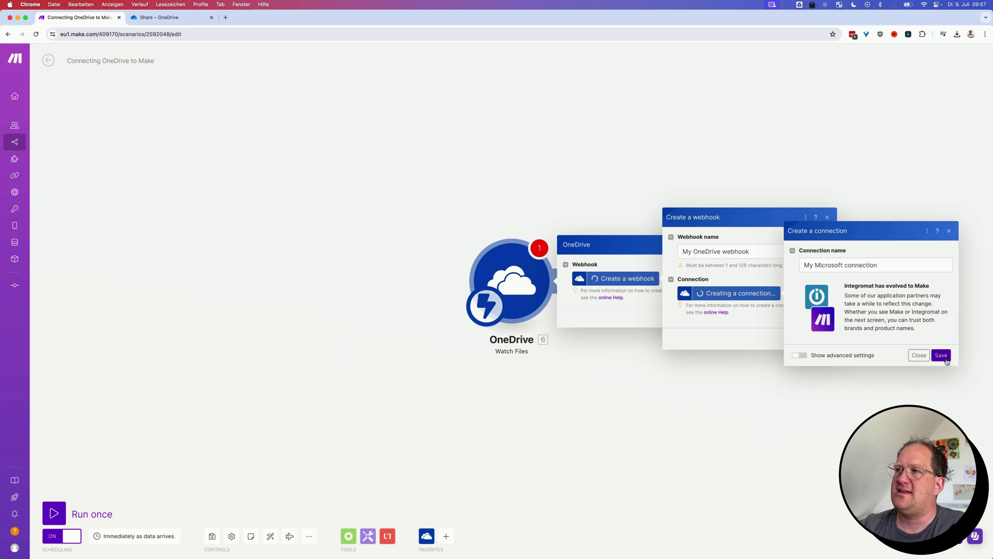
pyautogui.click(944, 358)
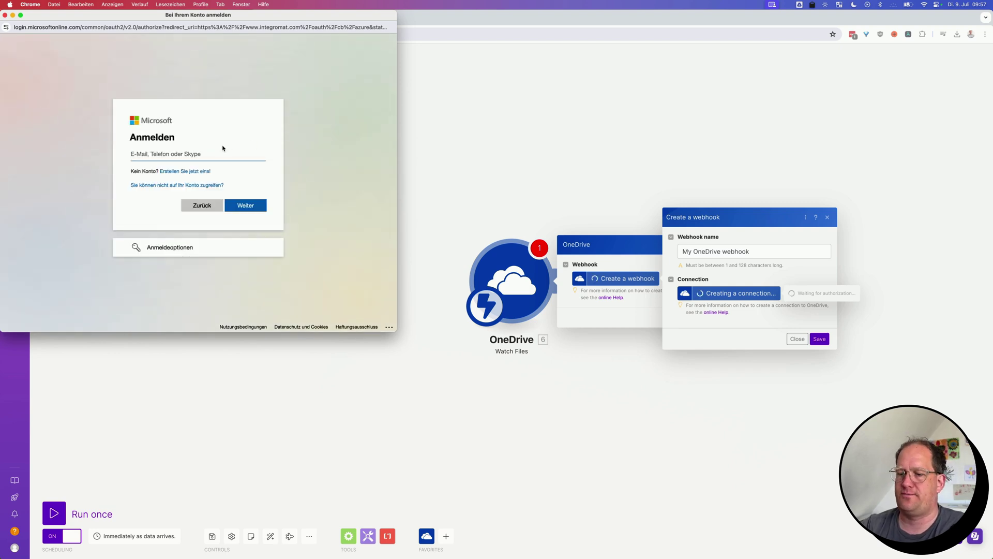
pyautogui.click(223, 152)
pyautogui.click(225, 173)
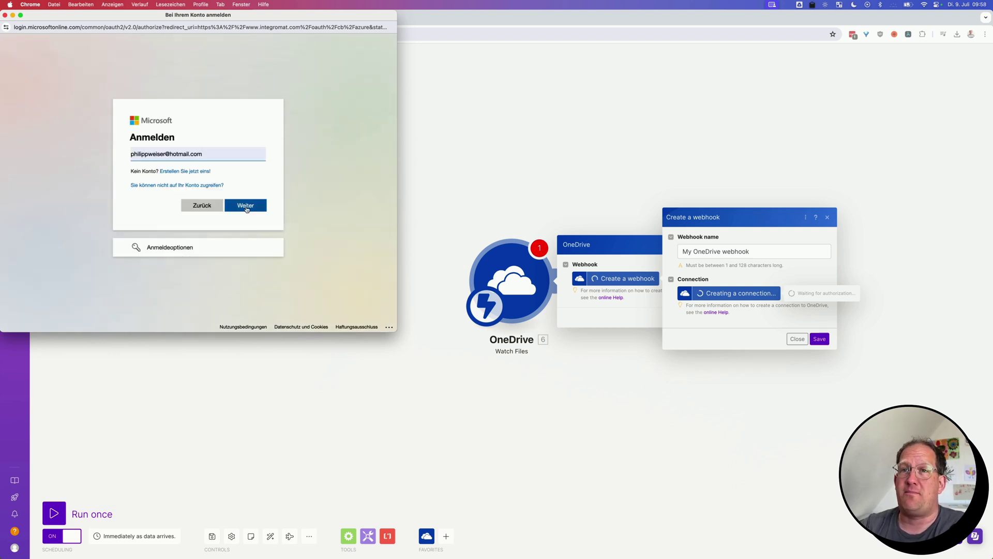
pyautogui.click(246, 207)
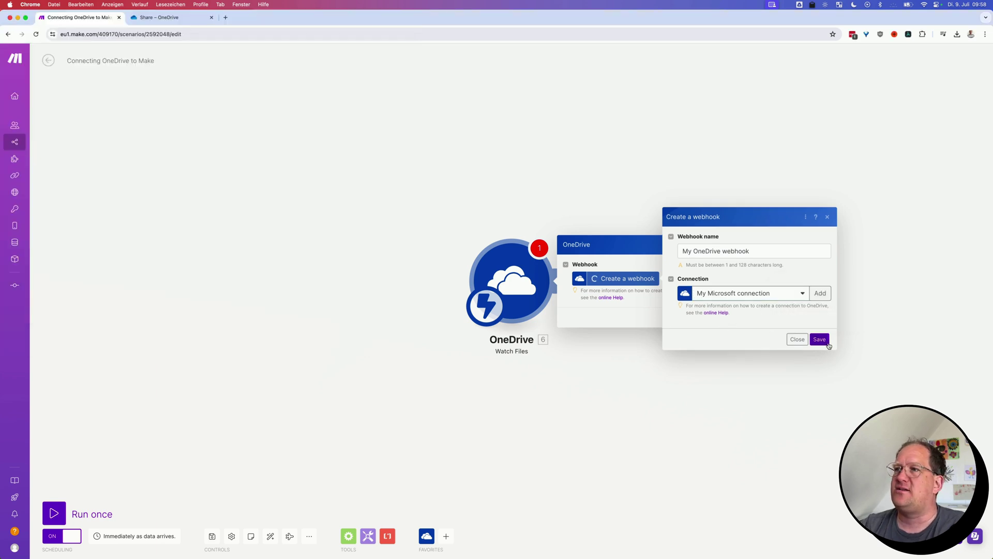
# Step: Save 'My OneDrive webhook' and confirm the Watch Files trigger settings
pyautogui.click(819, 339)
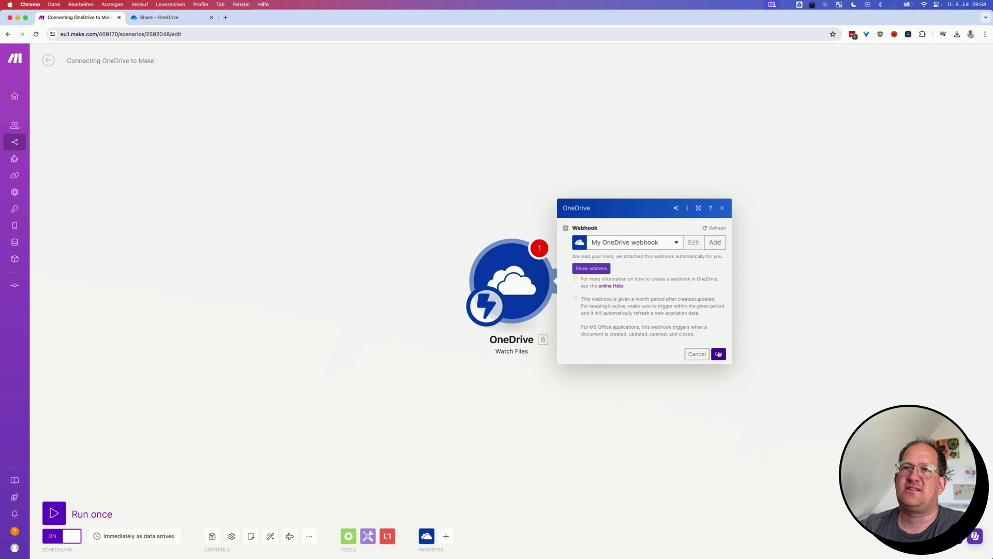
pyautogui.click(719, 354)
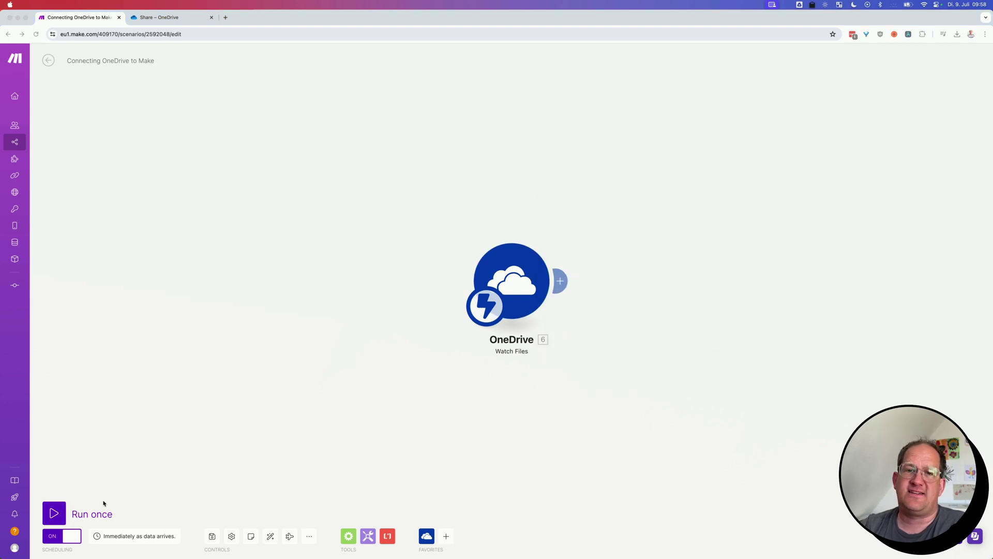
# Step: Run the scenario once, then go to the OneDrive Share folder for the puppy image upload
pyautogui.click(57, 513)
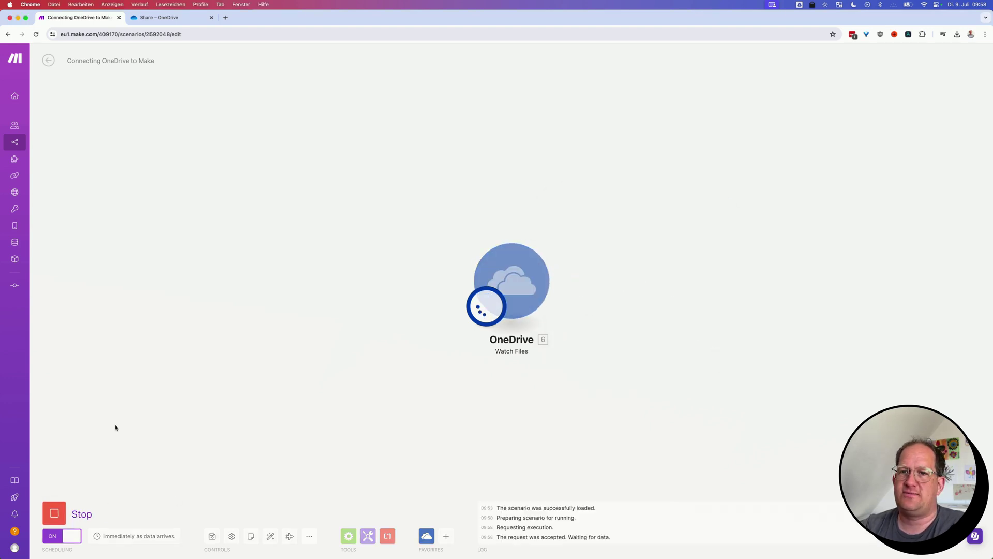
pyautogui.click(164, 17)
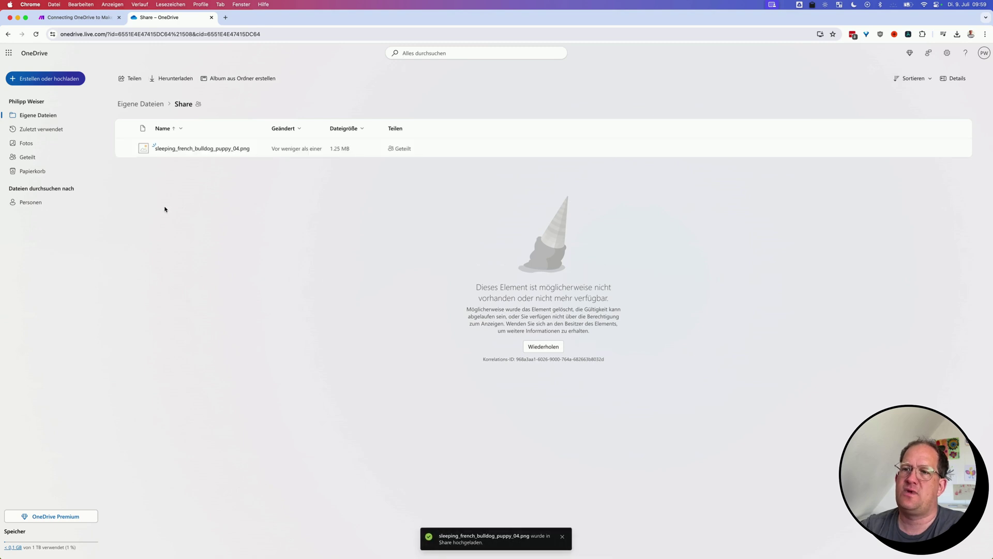
# Step: Go back to the Make scenario editor and wait for the run to finish
pyautogui.click(86, 19)
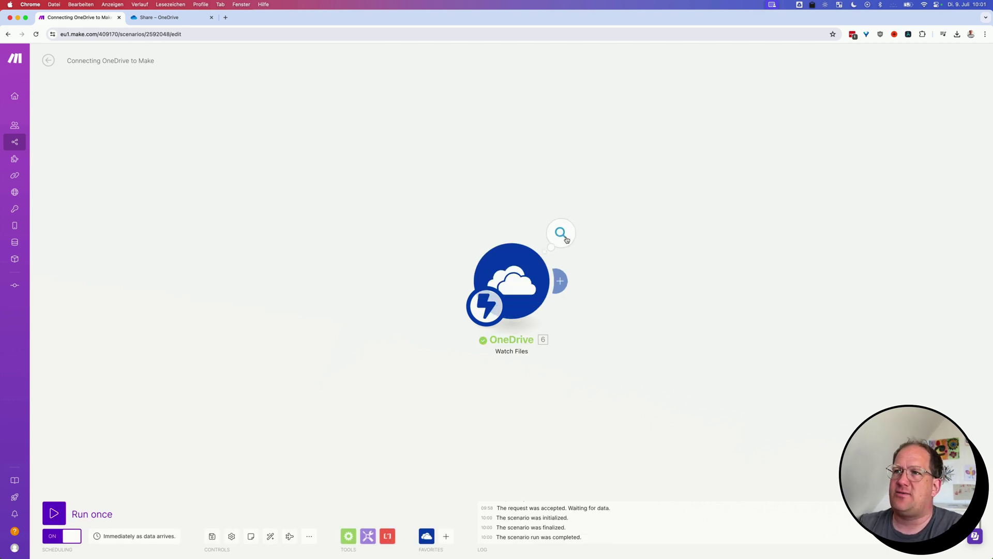
# Step: Check the trigger's output bundle shows sleeping_french_bulldog_puppy_04.png as the file name
pyautogui.click(566, 239)
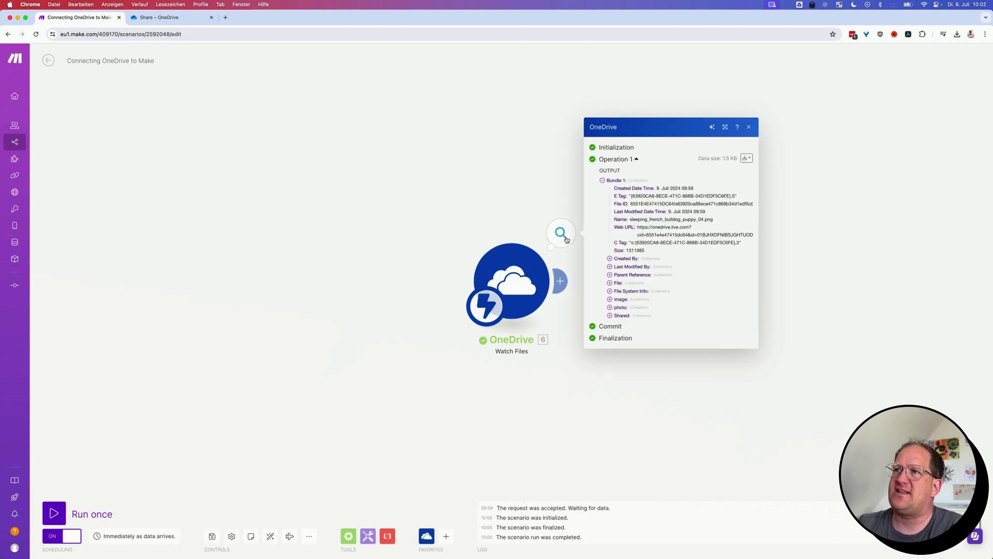
pyautogui.tripleClick(663, 220)
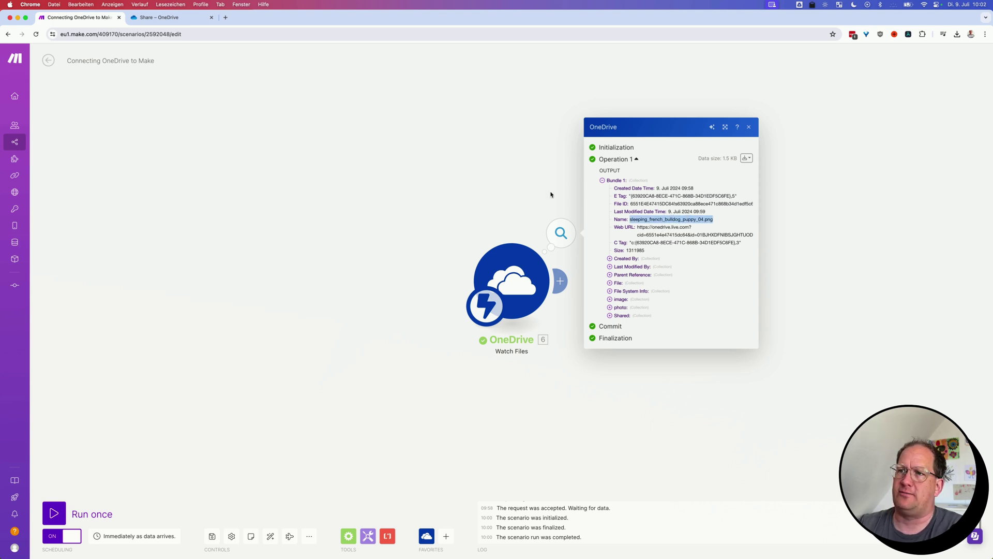
pyautogui.click(520, 199)
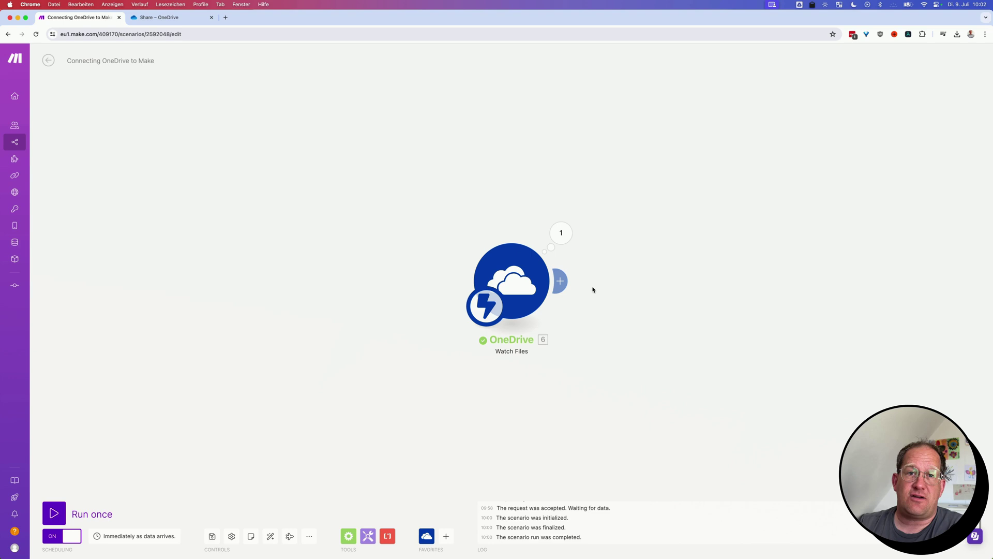